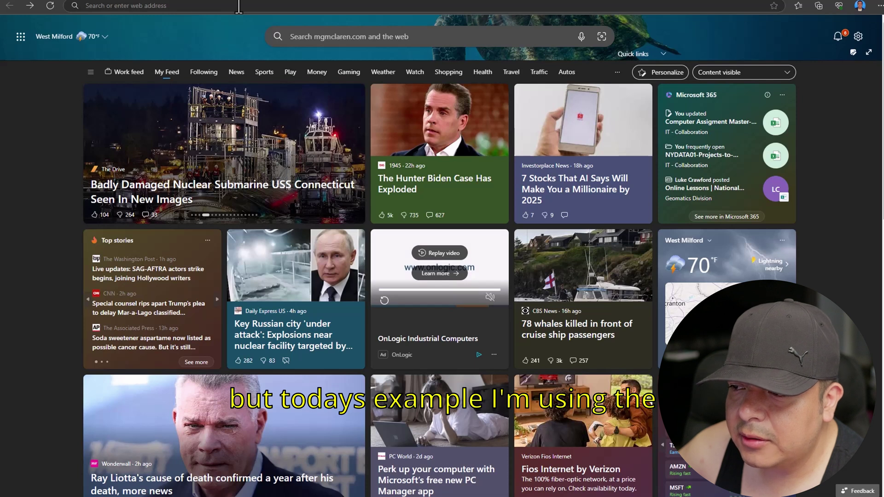
# Open the recent-searches list in Edge's address bar from the news start page.
pyautogui.click(239, 6)
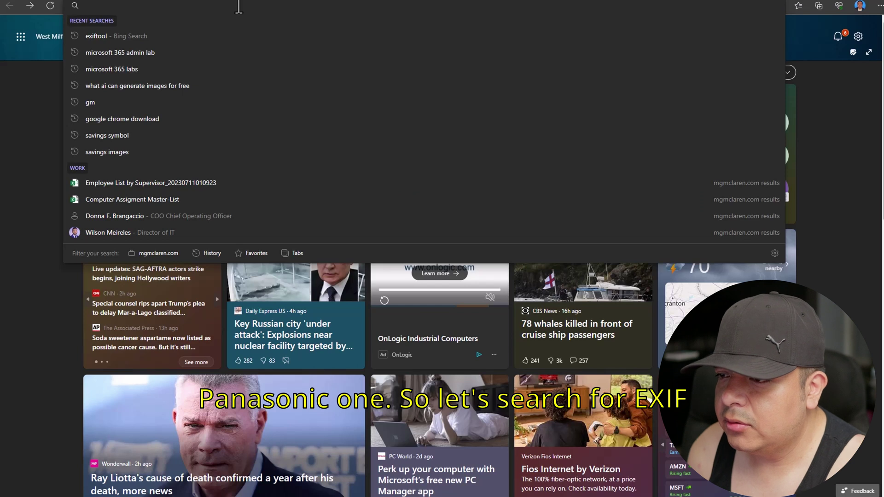
pyautogui.write('exif')
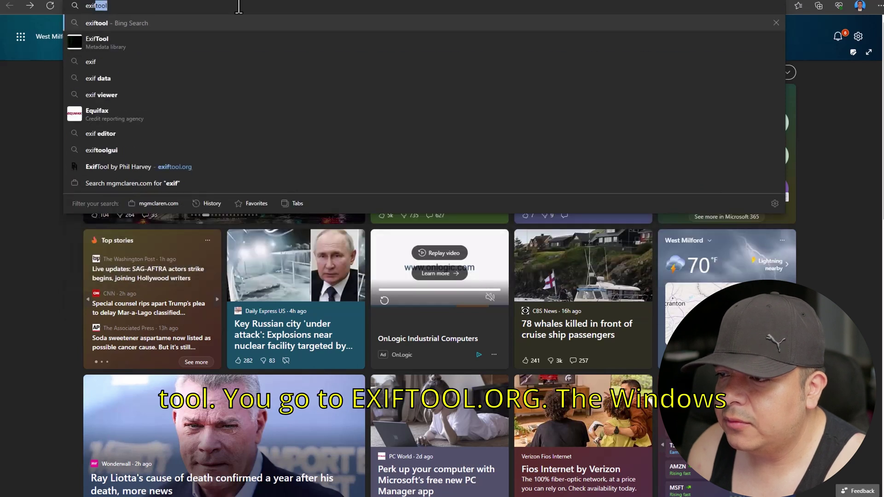
pyautogui.write('tool')
# Search for exiftool, open exiftool.org, and highlight its Windows Executable zip download.
pyautogui.press('Return')
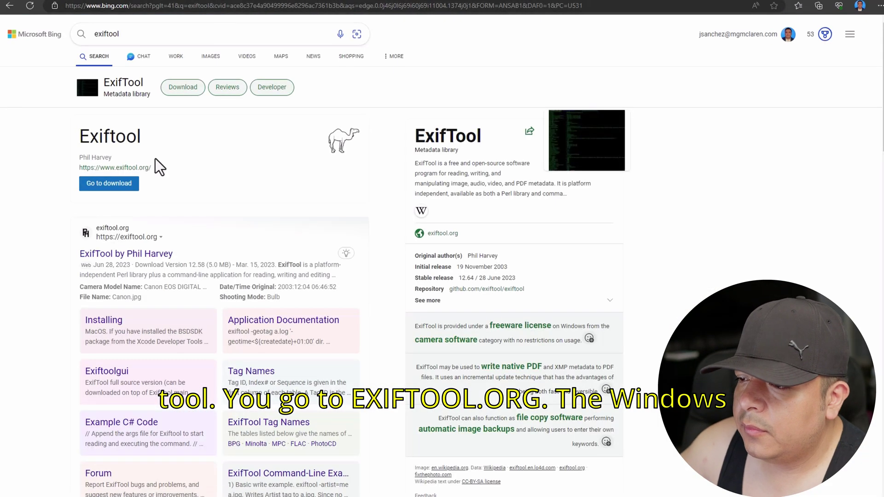
pyautogui.click(135, 194)
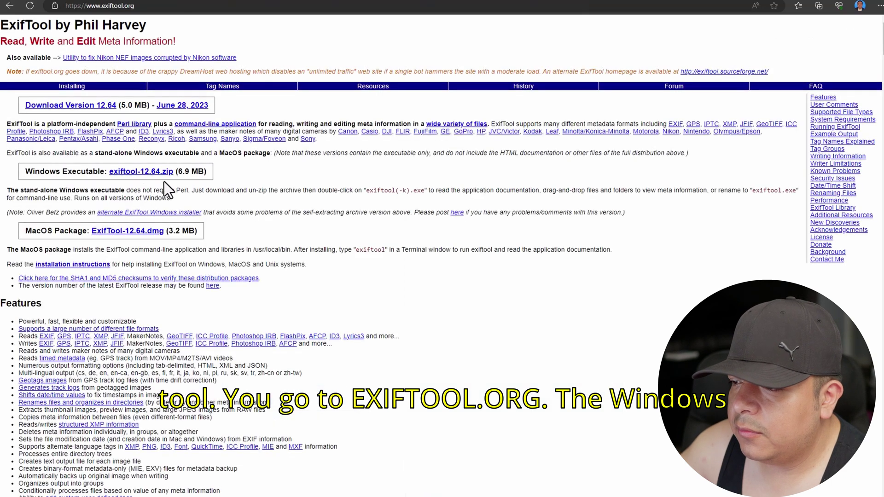
pyautogui.moveTo(232, 175); pyautogui.dragTo(60, 162)
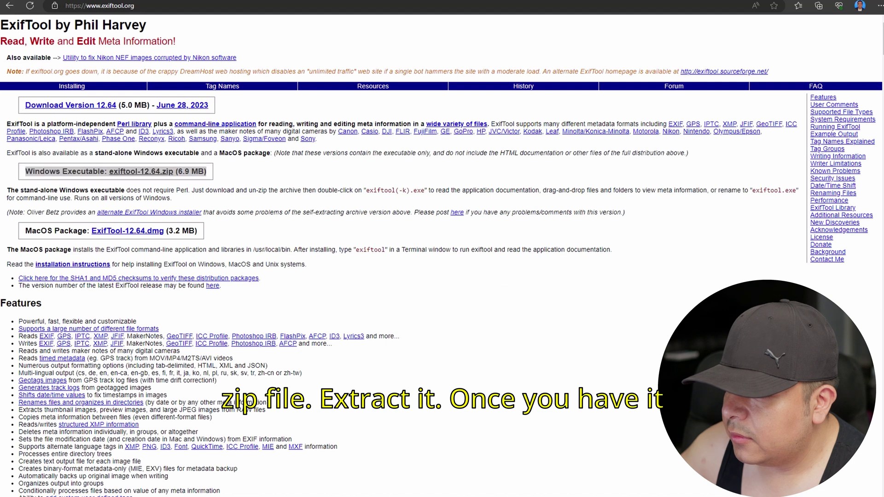
pyautogui.press('super')
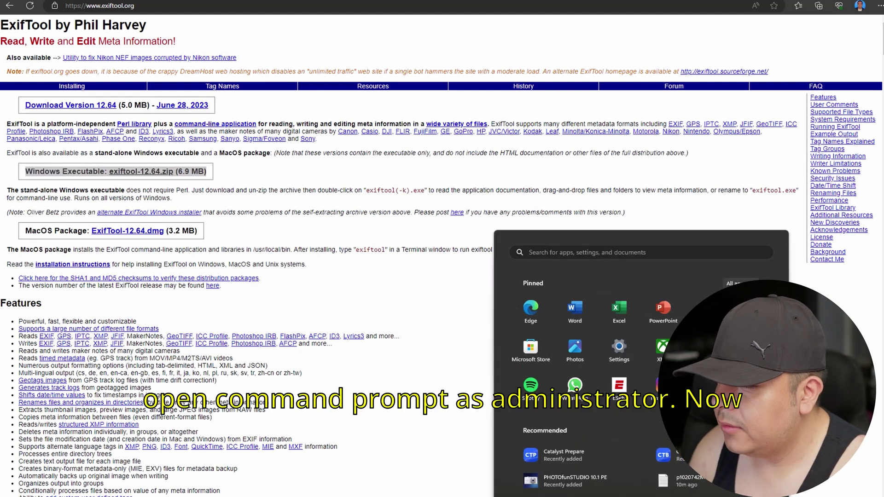
pyautogui.write('cmd')
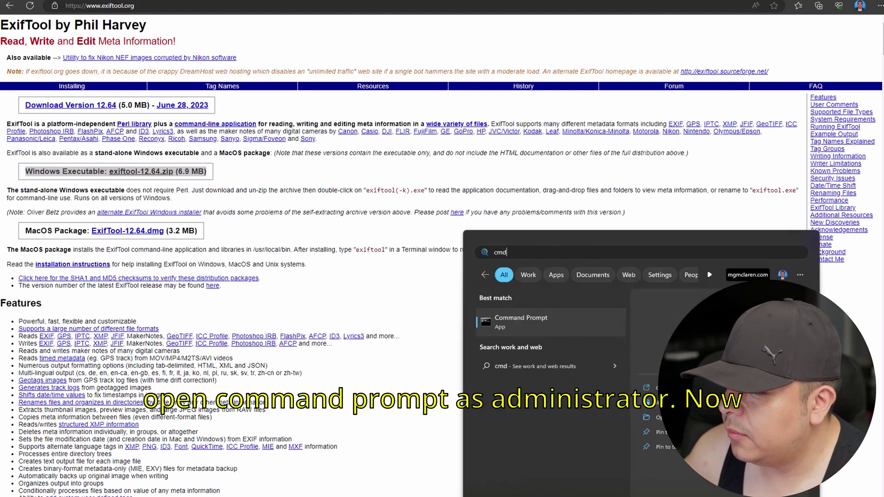
# Open an administrator Command Prompt and go to the root of drive C with cd\.
pyautogui.hotkey('ctrl', 'shift', 'Return')
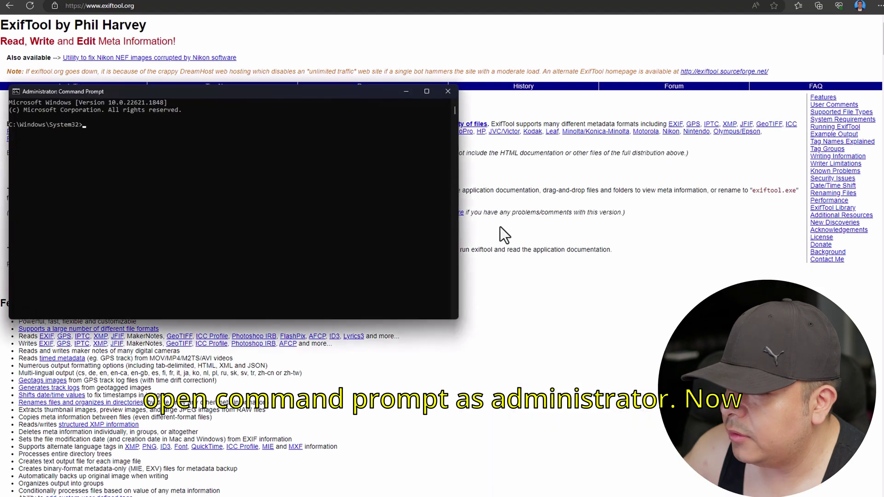
pyautogui.moveTo(222, 91); pyautogui.dragTo(244, 109)
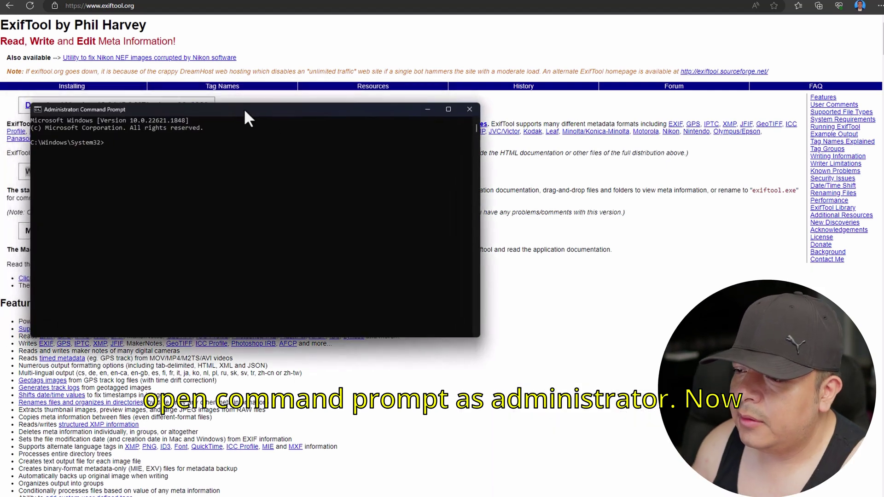
pyautogui.write('\\')
pyautogui.press('Return')
pyautogui.write('c')
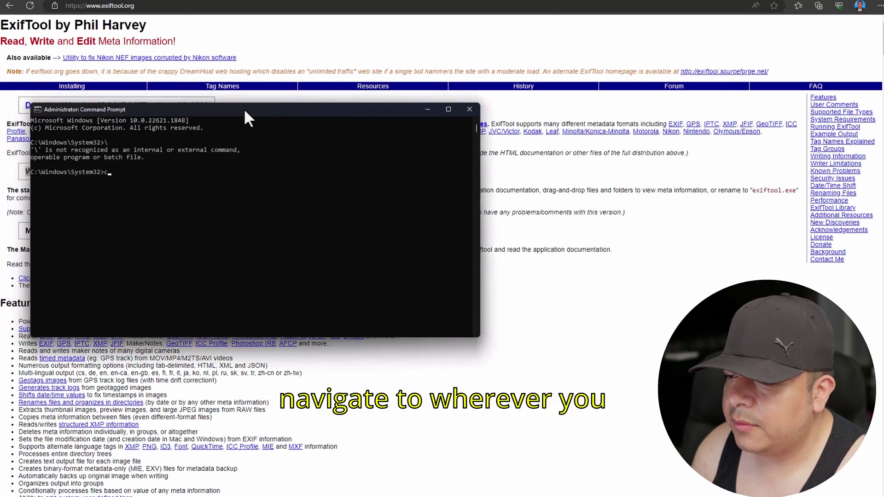
pyautogui.write('d\\')
pyautogui.press('Return')
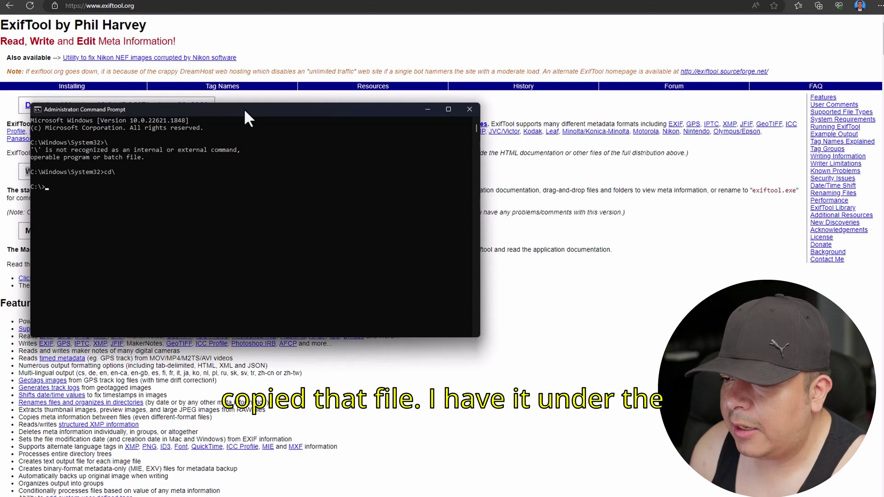
pyautogui.write('dir')
# List drive C, then change into EXIFTOOL and list it, showing exiftool.exe.
pyautogui.press('Return')
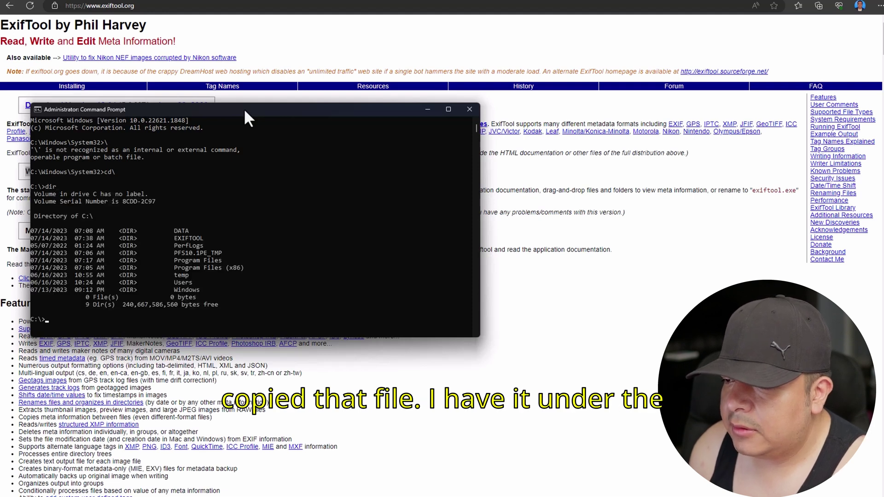
pyautogui.write('cdex')
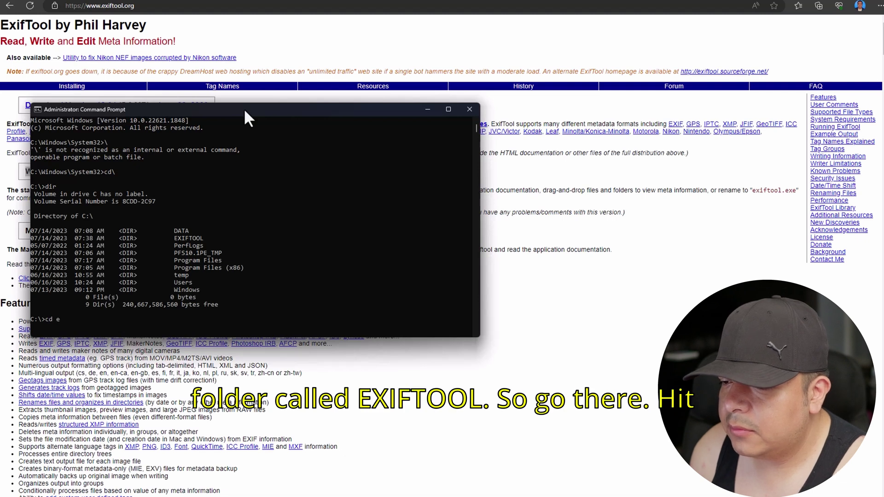
pyautogui.write('iftool')
pyautogui.press('Return')
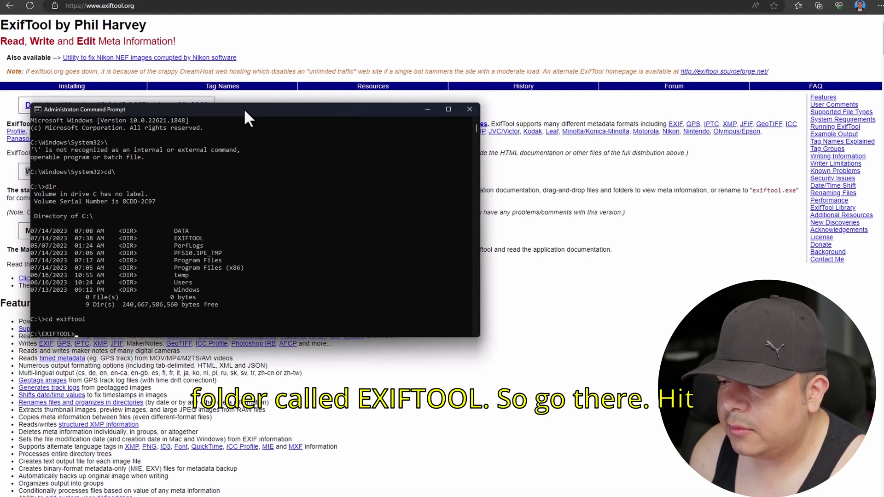
pyautogui.write('di')
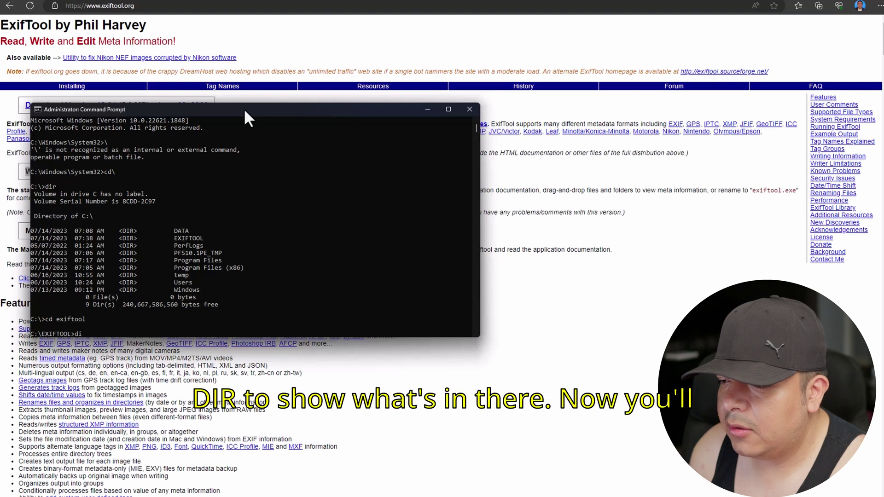
pyautogui.write('r')
pyautogui.press('Return')
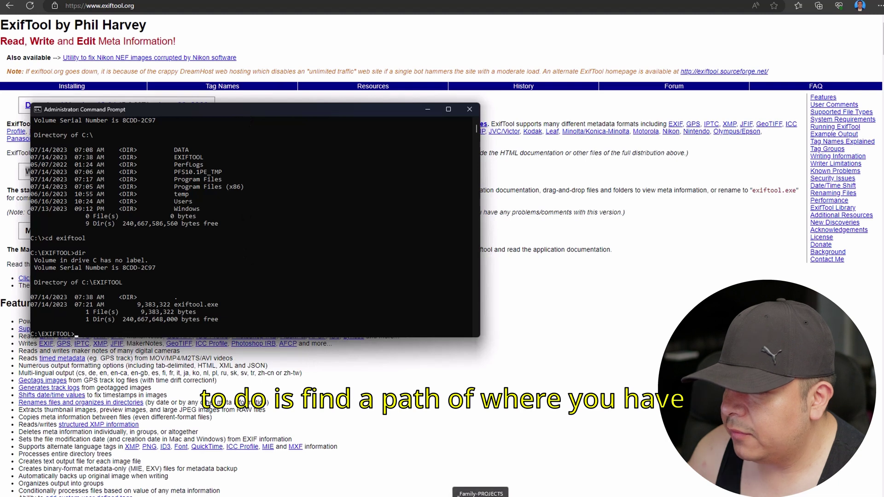
pyautogui.click(482, 496)
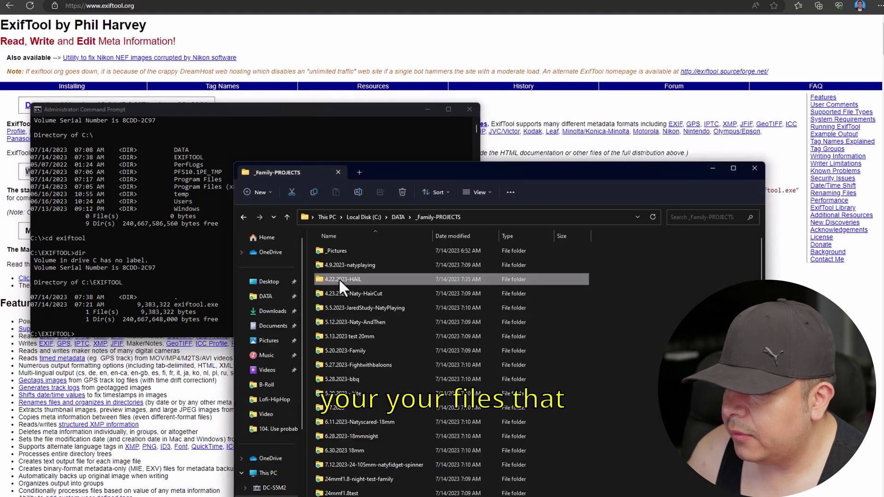
# Open 4.22.2023-HAIL, delete the old p1020742Metadata file, and select the folder's path.
pyautogui.doubleClick(338, 279)
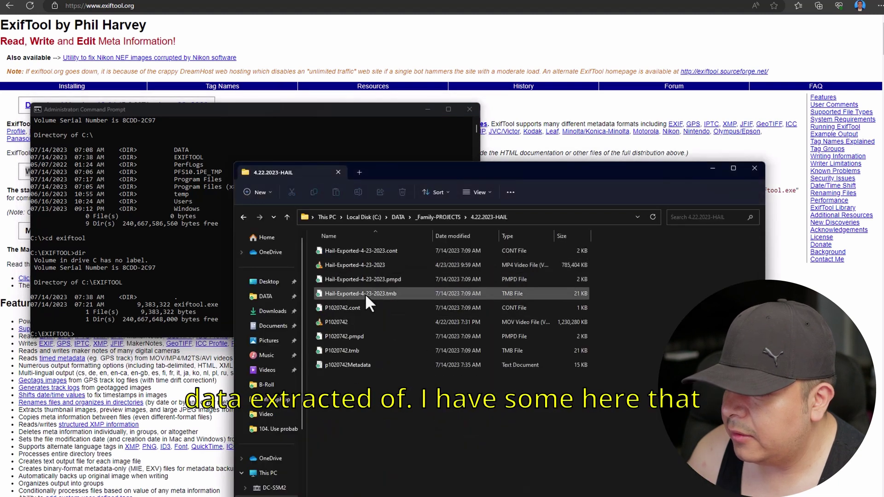
pyautogui.click(357, 366)
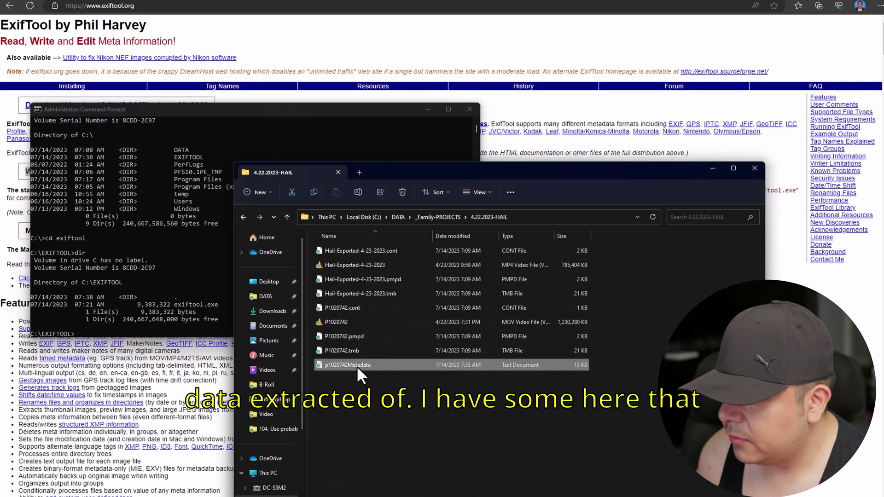
pyautogui.press('Delete')
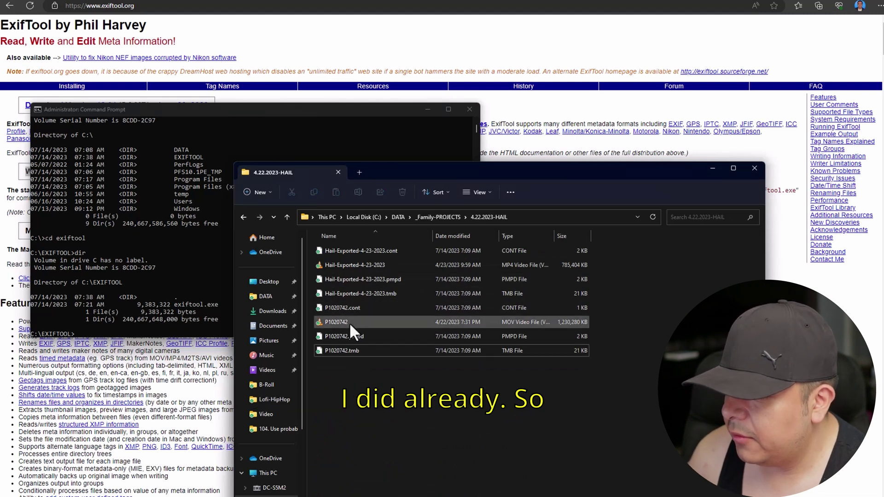
pyautogui.click(529, 216)
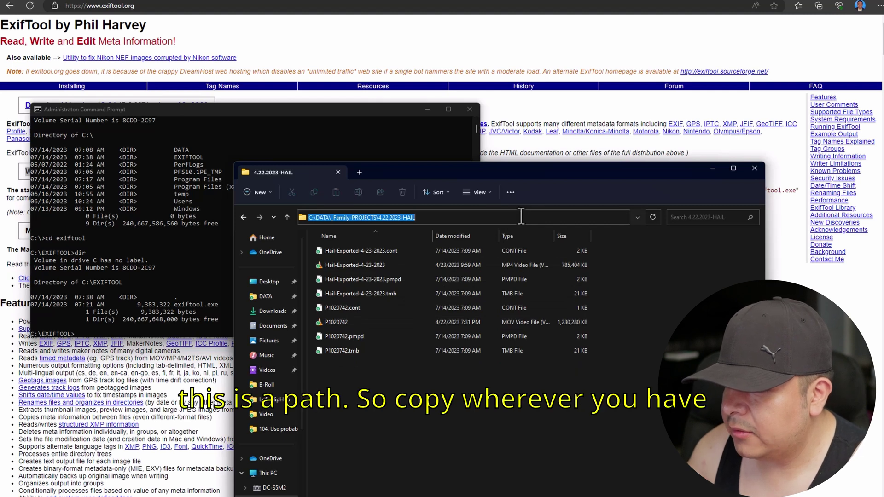
pyautogui.click(183, 309)
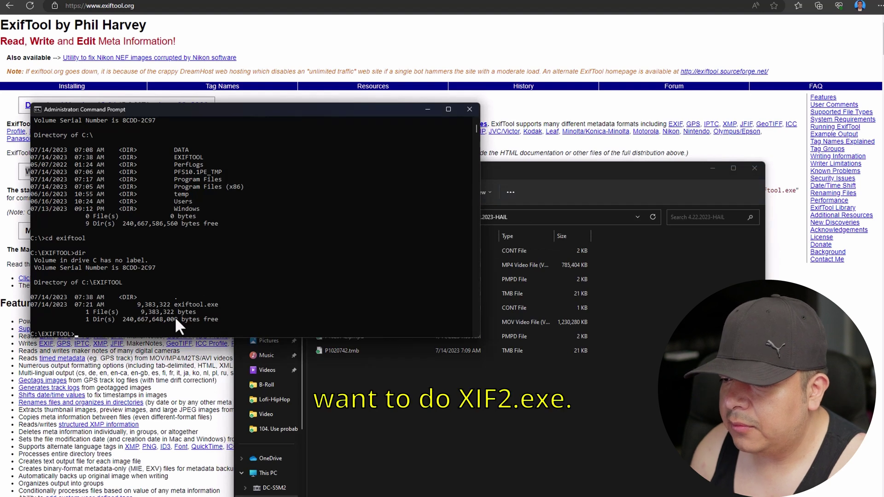
pyautogui.write('exiftool.e')
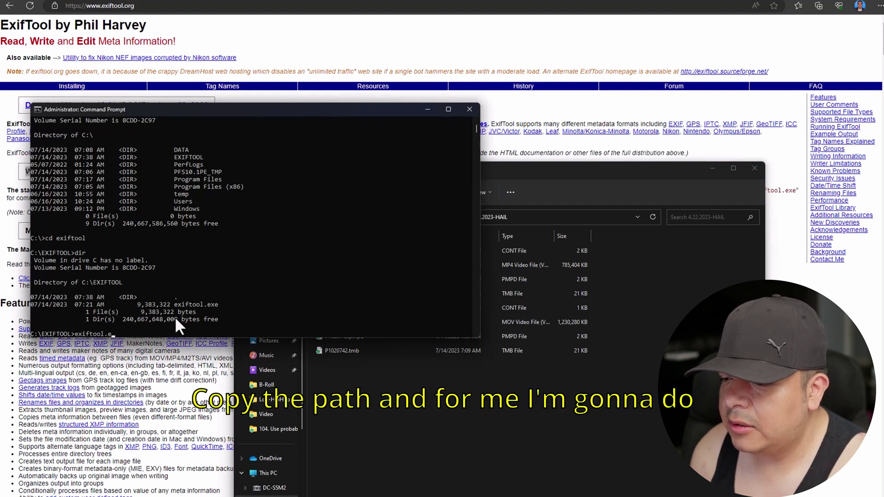
pyautogui.write('xe')
# Run exiftool.exe on p1020742.mov using the pasted folder path to list its metadata.
pyautogui.write('C:\\DATA\\_Family-PROJECTS\\4.22.2023-HAIL')
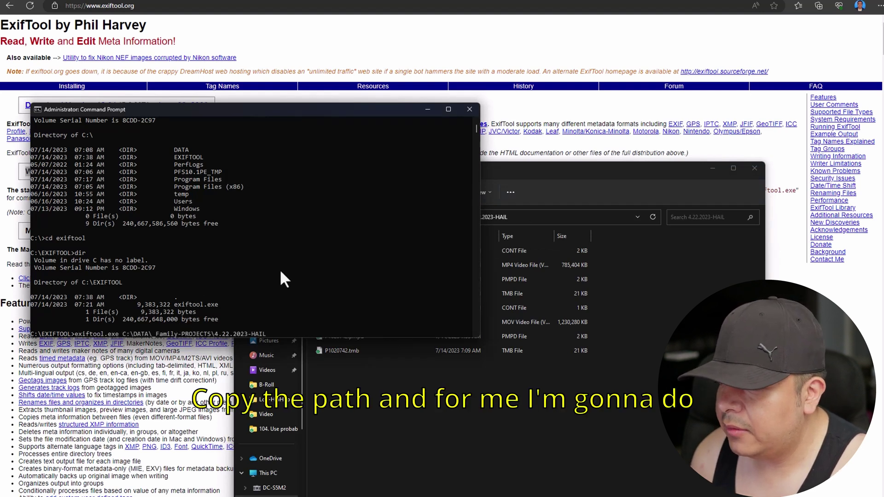
pyautogui.moveTo(612, 168); pyautogui.dragTo(696, 141)
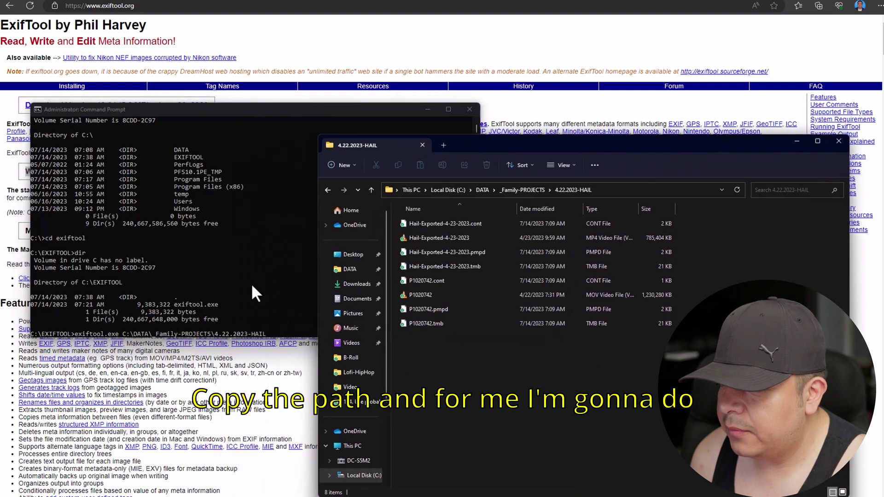
pyautogui.click(250, 283)
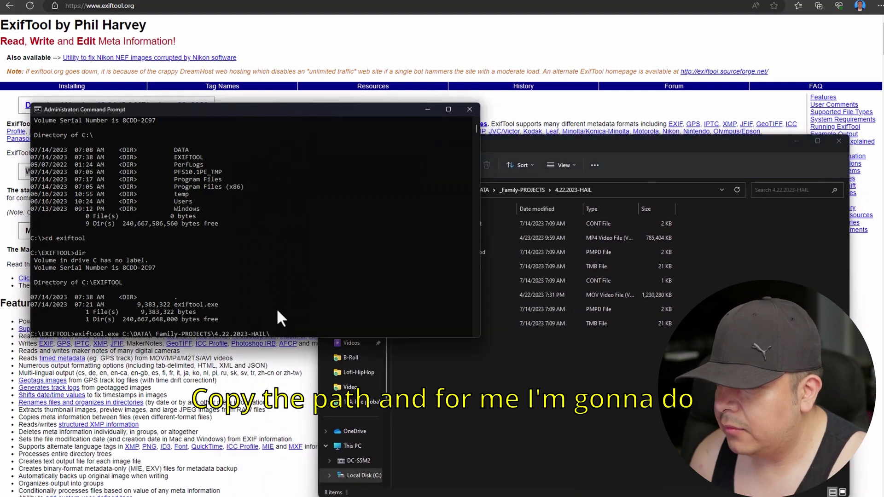
pyautogui.moveTo(271, 115)
pyautogui.mouseDown()
pyautogui.moveTo(261, 77)
pyautogui.moveTo(271, 54)
pyautogui.mouseUp()
pyautogui.write('p1')
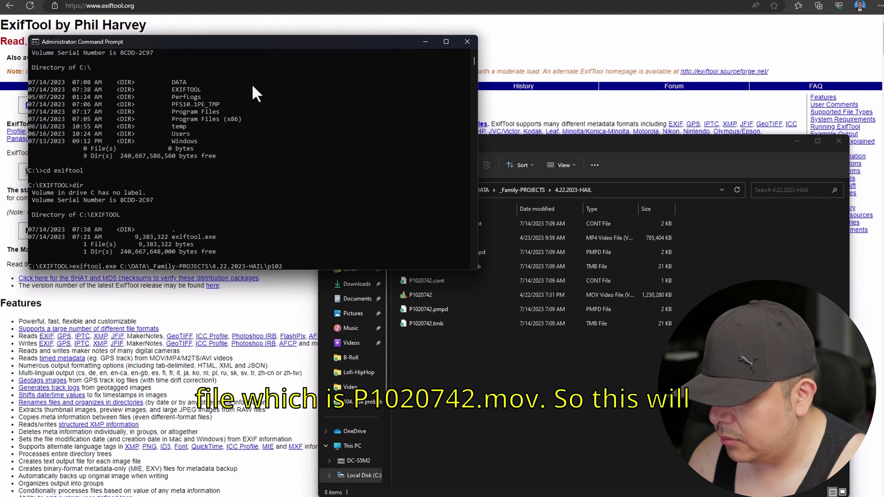
pyautogui.write('0207')
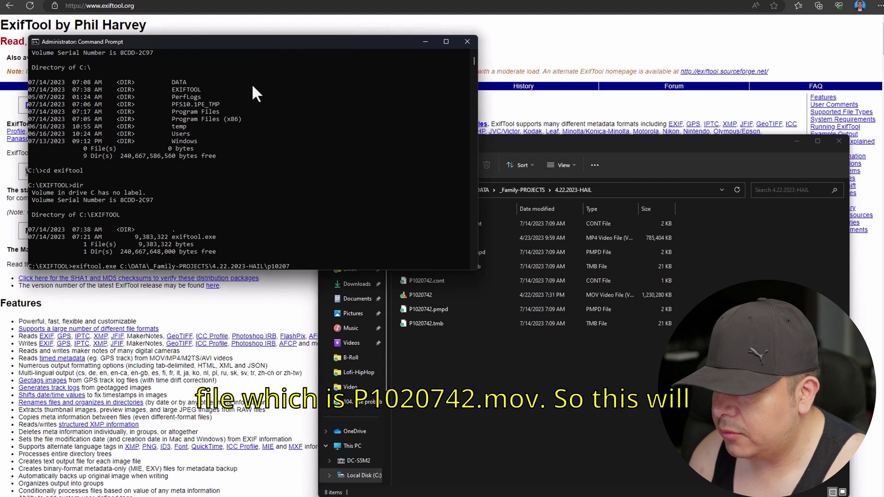
pyautogui.write('42.mov')
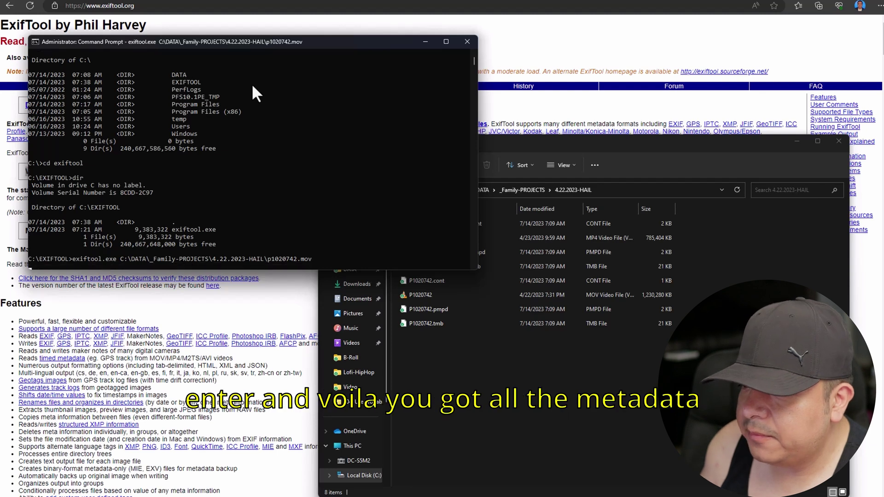
pyautogui.press('Return')
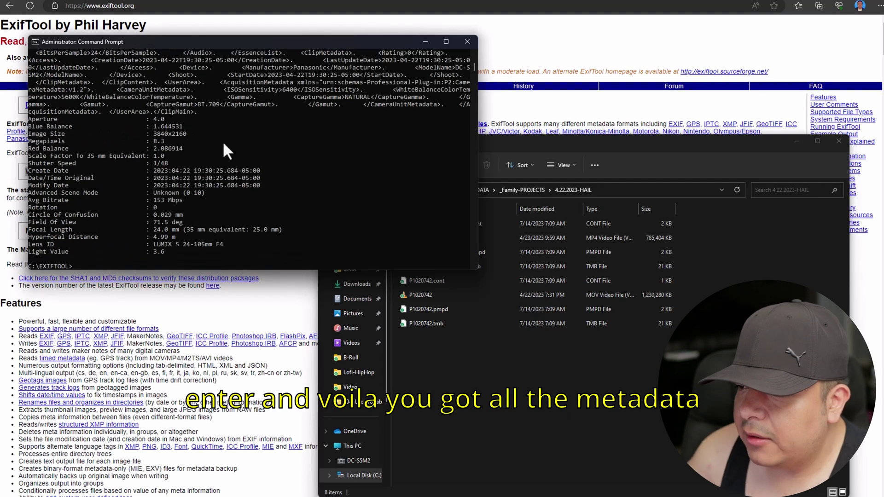
pyautogui.scroll(10, 221, 145)
pyautogui.scroll(5, 213, 157)
pyautogui.scroll(3, 212, 158)
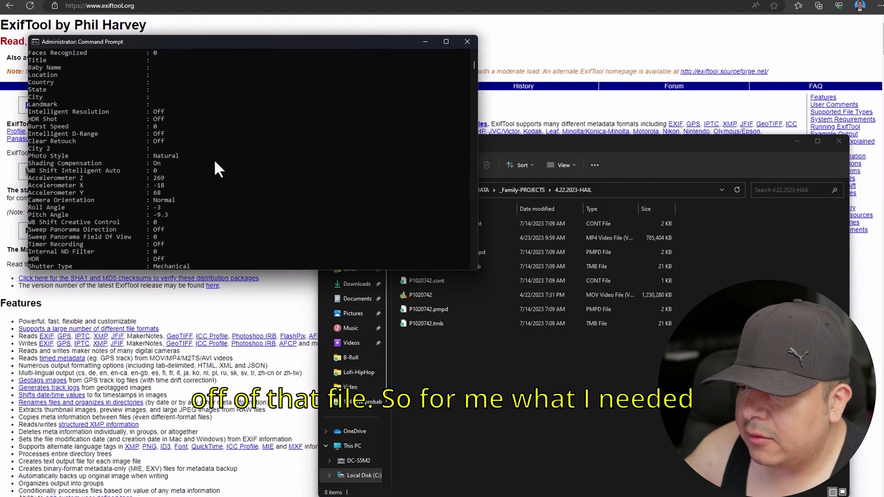
pyautogui.scroll(5, 213, 159)
pyautogui.scroll(5, 213, 159)
pyautogui.scroll(5, 214, 158)
pyautogui.scroll(5, 215, 158)
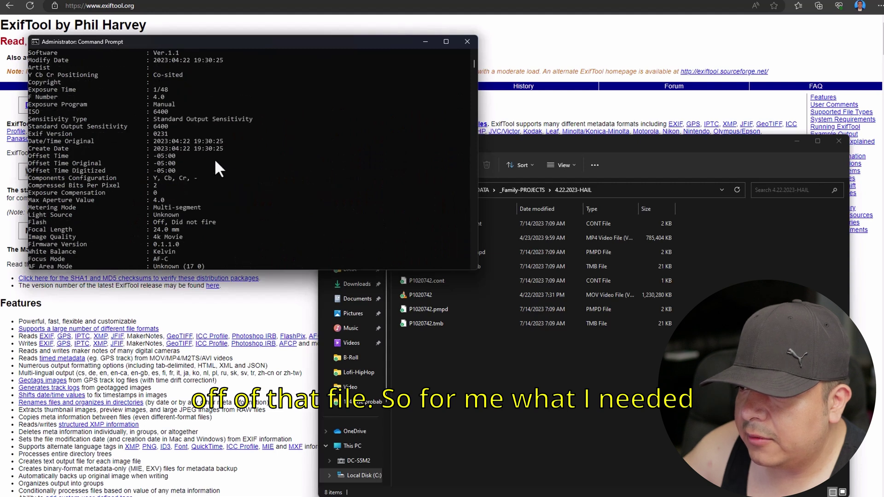
pyautogui.scroll(3, 215, 158)
pyautogui.scroll(5, 214, 158)
pyautogui.scroll(-5, 214, 158)
pyautogui.scroll(-5, 215, 159)
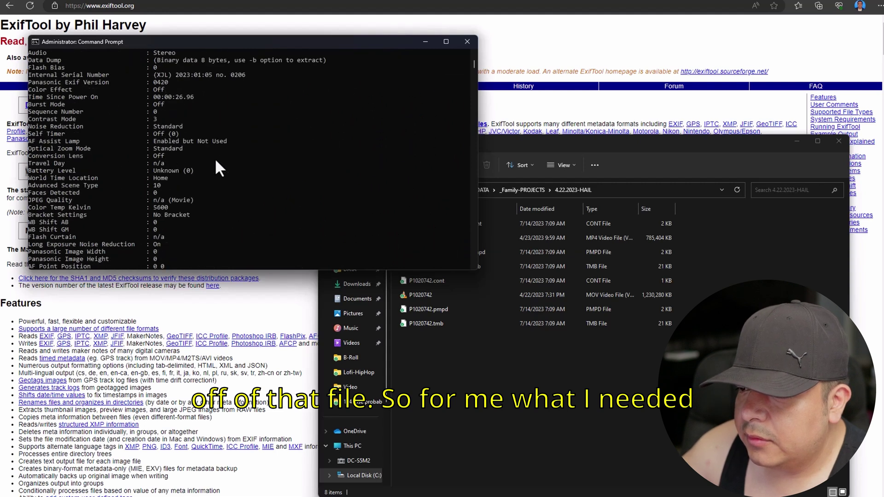
pyautogui.scroll(-5, 215, 158)
pyautogui.scroll(-4, 215, 159)
pyautogui.scroll(-4, 215, 158)
pyautogui.scroll(-5, 214, 158)
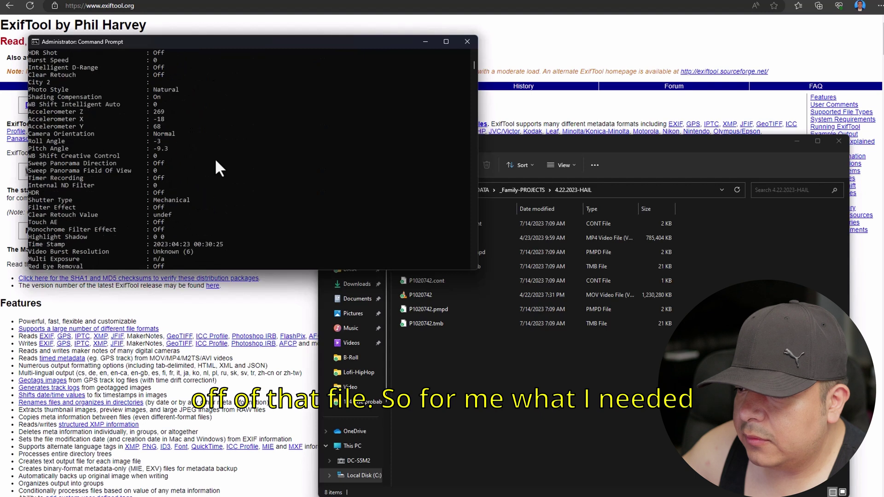
pyautogui.scroll(-5, 215, 159)
pyautogui.scroll(-5, 215, 158)
pyautogui.scroll(-5, 215, 158)
pyautogui.scroll(-5, 215, 158)
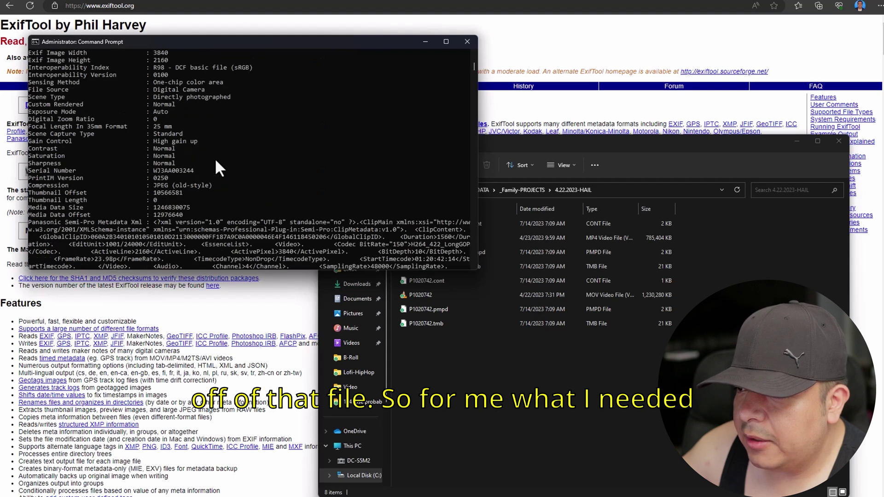
pyautogui.scroll(-5, 215, 159)
pyautogui.scroll(-5, 215, 159)
pyautogui.scroll(-5, 215, 158)
pyautogui.scroll(4, 215, 159)
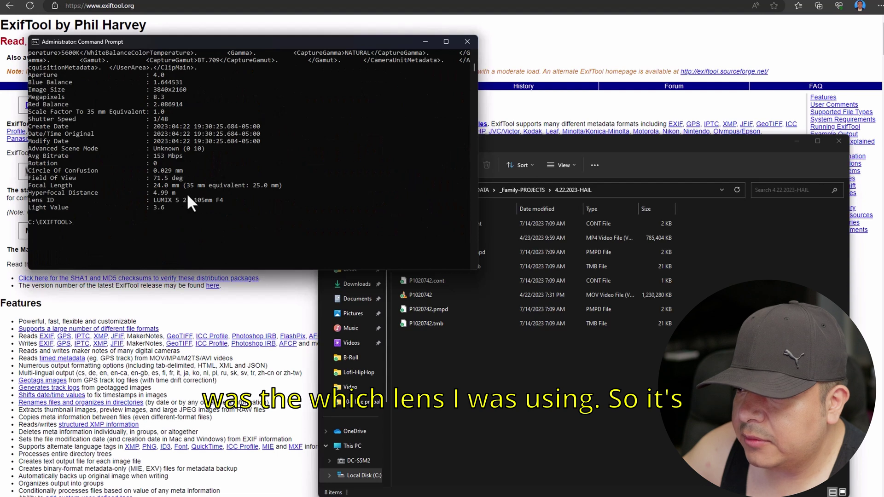
pyautogui.scroll(1, 187, 194)
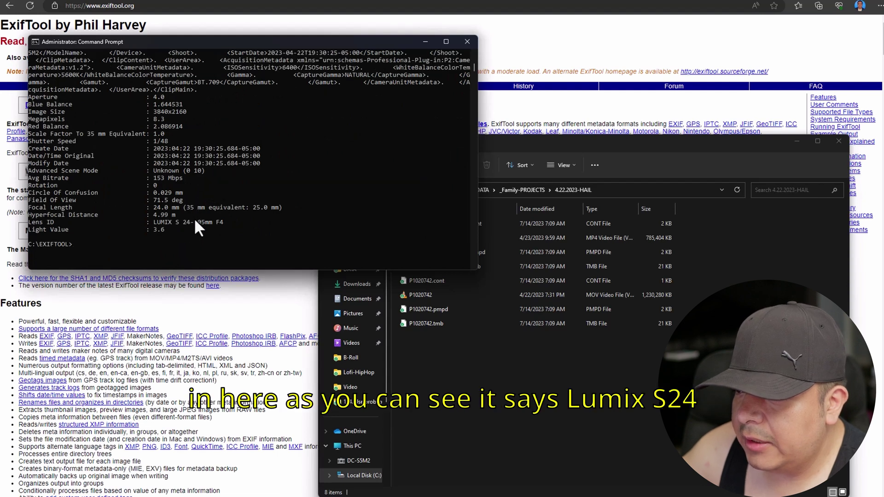
pyautogui.moveTo(234, 223); pyautogui.dragTo(189, 228)
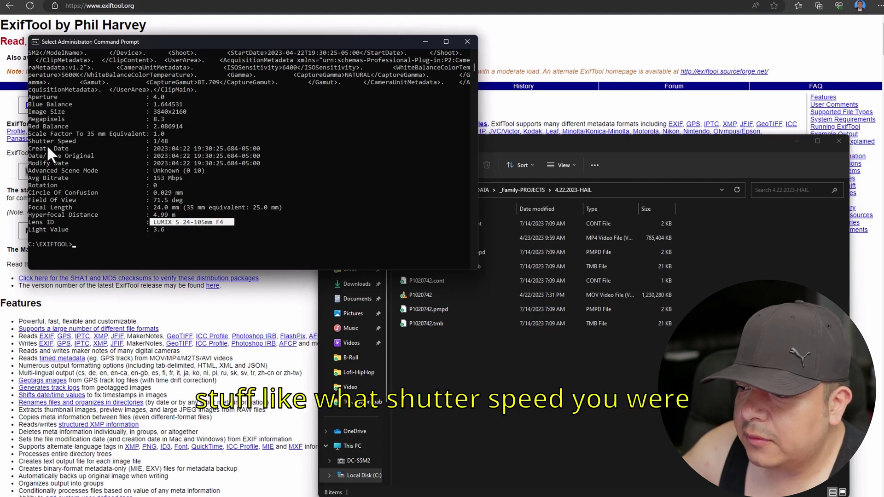
pyautogui.moveTo(43, 142); pyautogui.dragTo(153, 140)
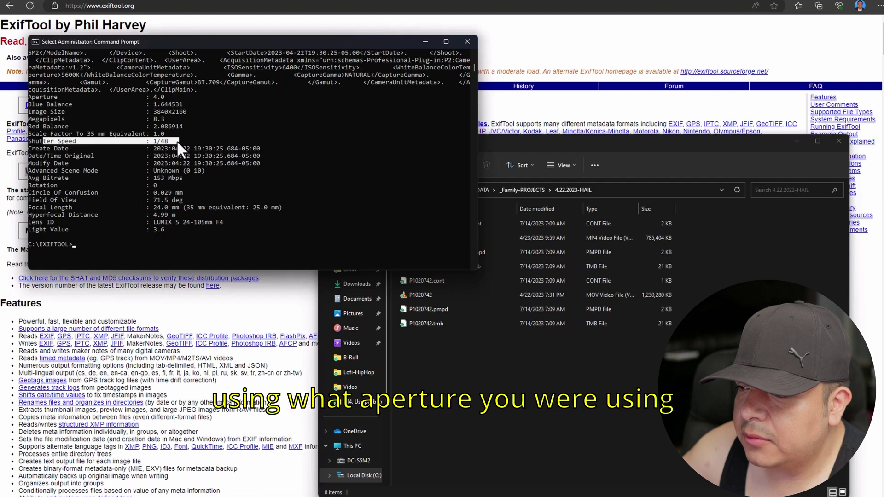
pyautogui.moveTo(38, 96); pyautogui.dragTo(184, 97)
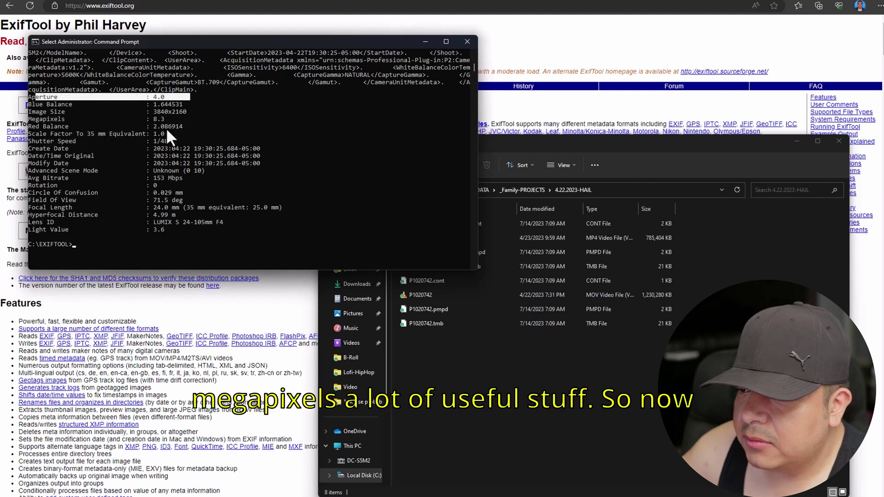
pyautogui.click(175, 142)
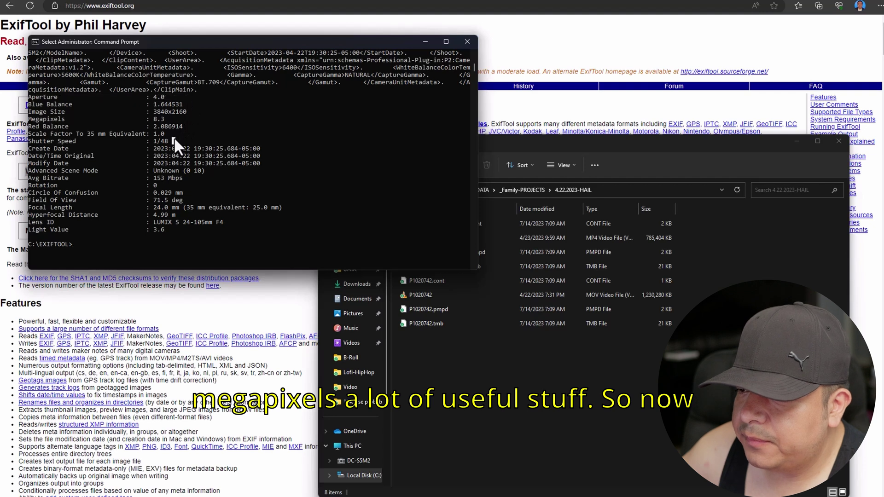
pyautogui.moveTo(174, 141); pyautogui.dragTo(101, 136)
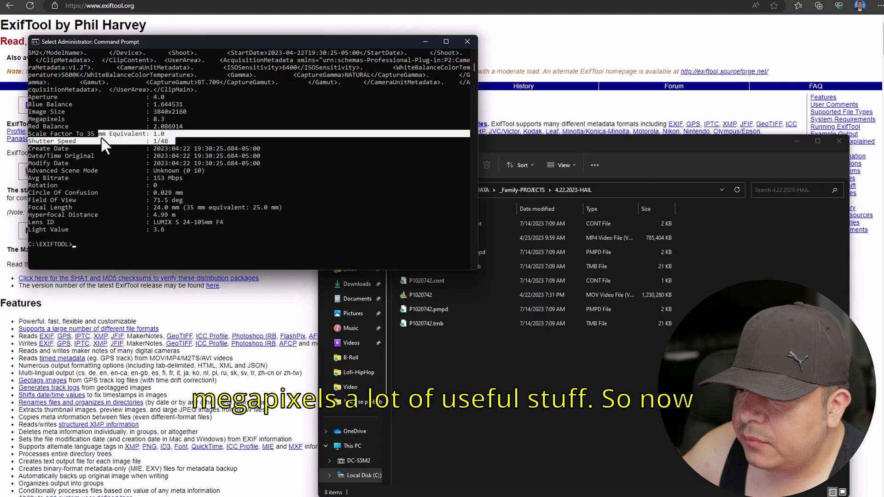
pyautogui.click(187, 253)
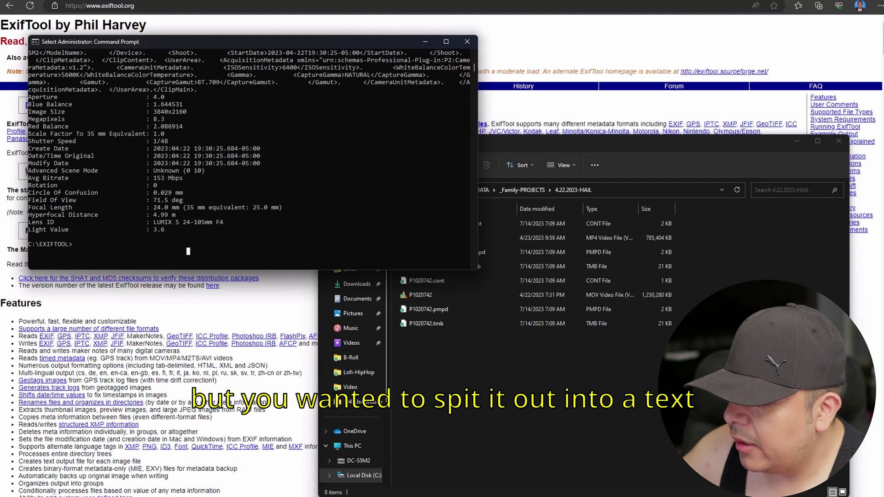
# Rerun the previous exiftool command with -w metadata.txt to export the clip's metadata.
pyautogui.hotkey('alt', 'Tab')
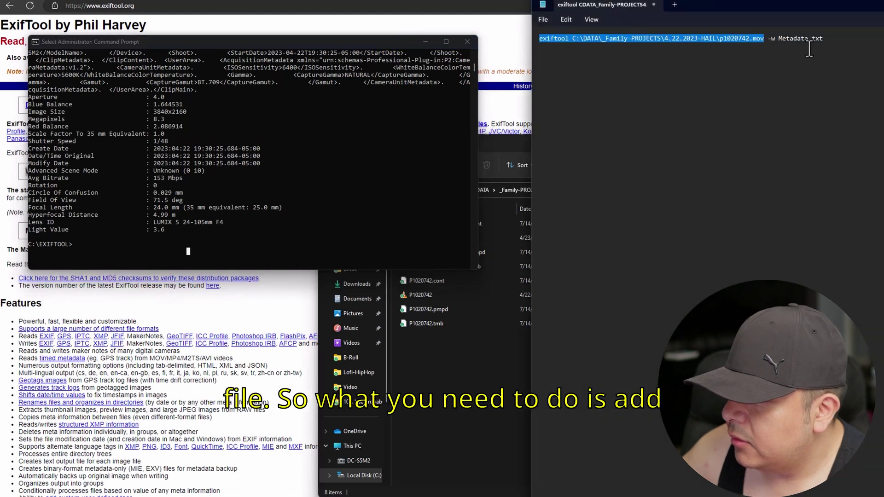
pyautogui.click(811, 40)
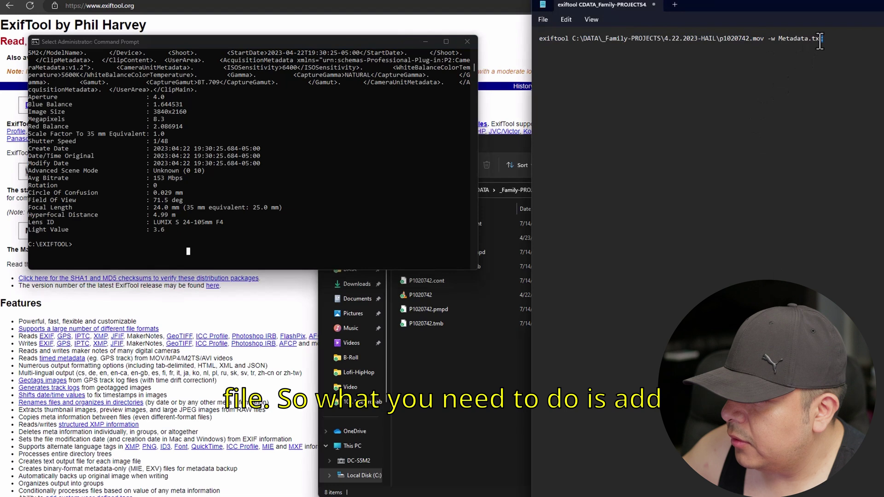
pyautogui.click(282, 253)
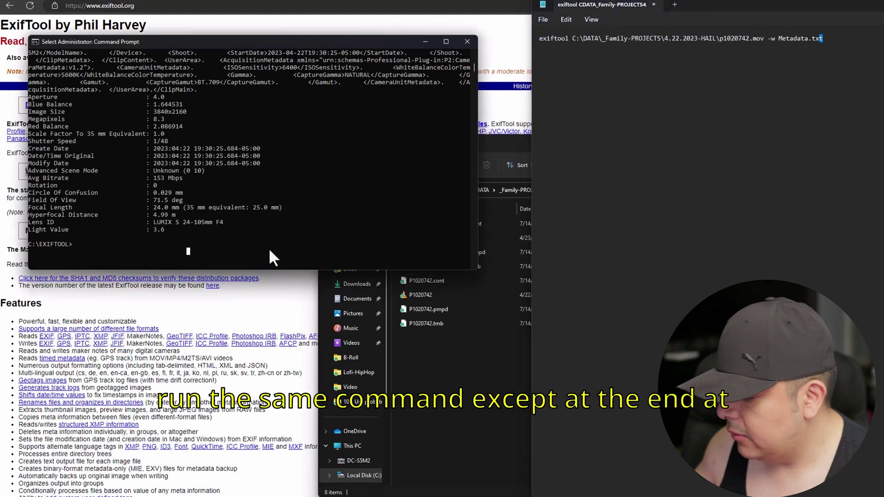
pyautogui.press('Up')
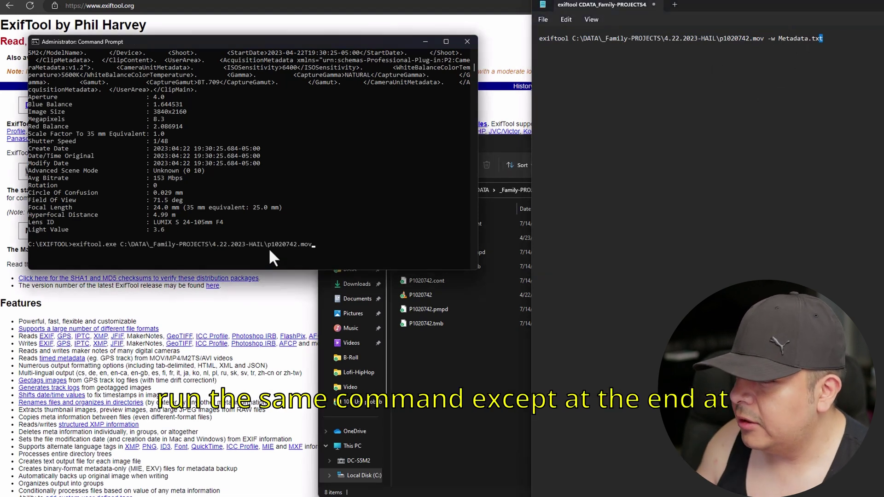
pyautogui.write(' -w')
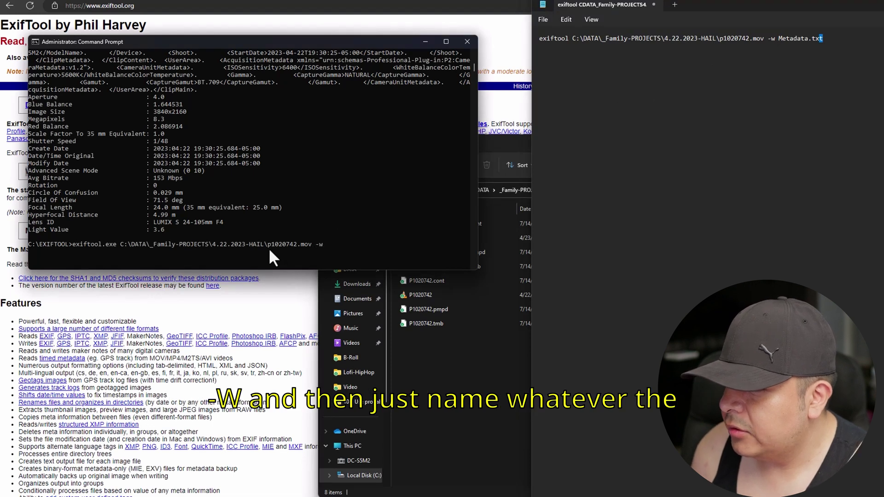
pyautogui.write(' metada')
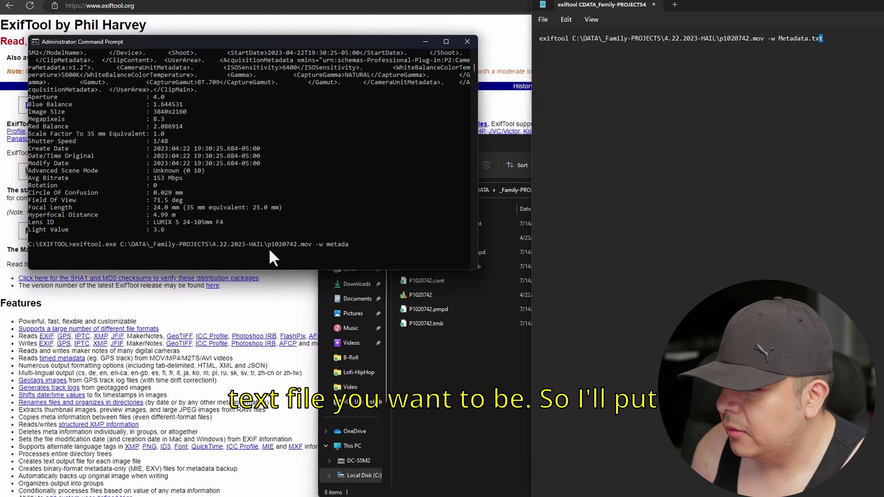
pyautogui.write('ta.t')
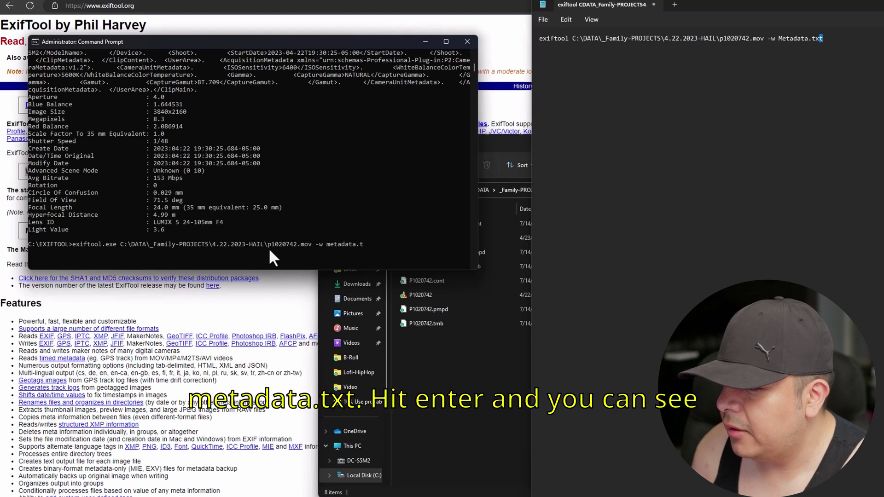
pyautogui.write('xt')
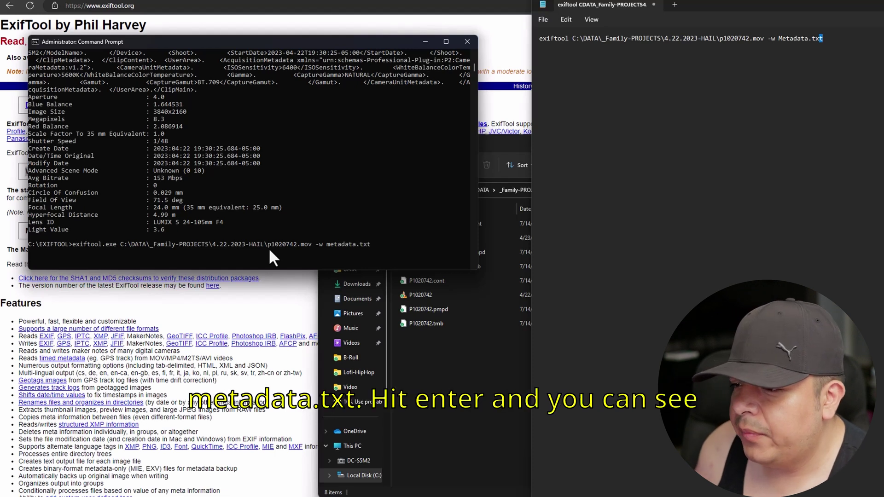
pyautogui.press('Return')
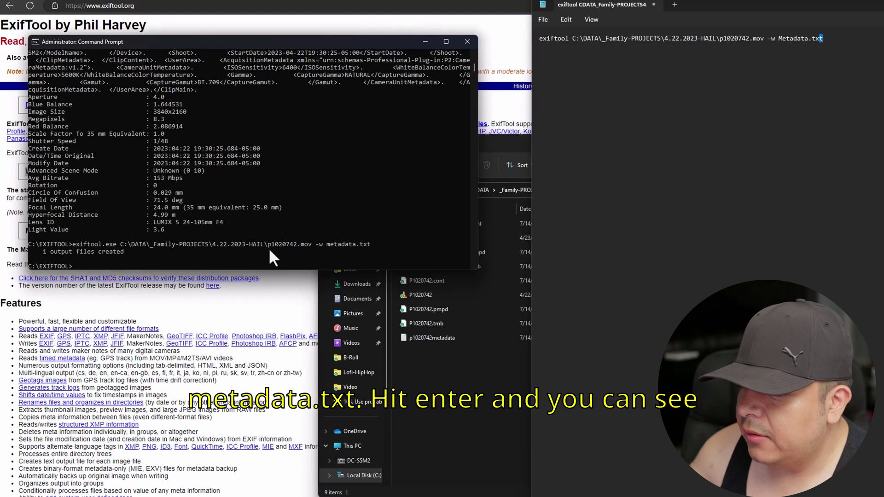
# Open p1020742metadata in Notepad and review it down to the LUMIX S 24-105mm F4 lens ID.
pyautogui.doubleClick(441, 336)
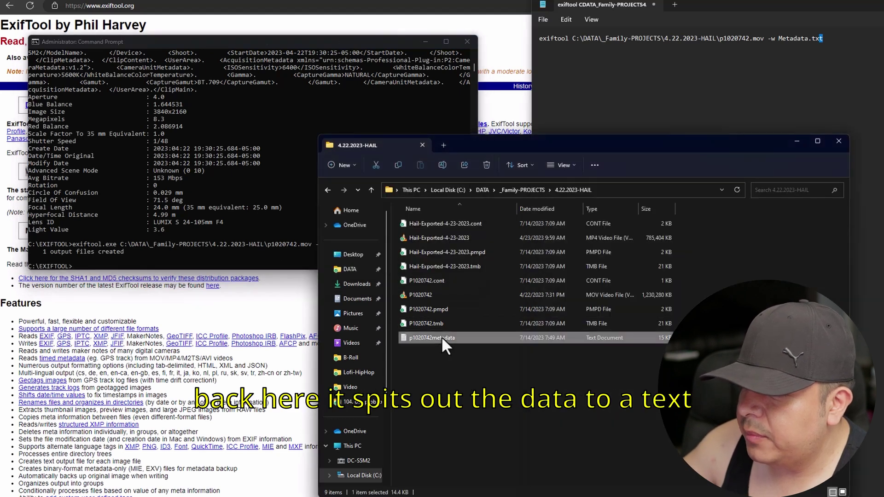
pyautogui.moveTo(823, 6); pyautogui.dragTo(408, 3)
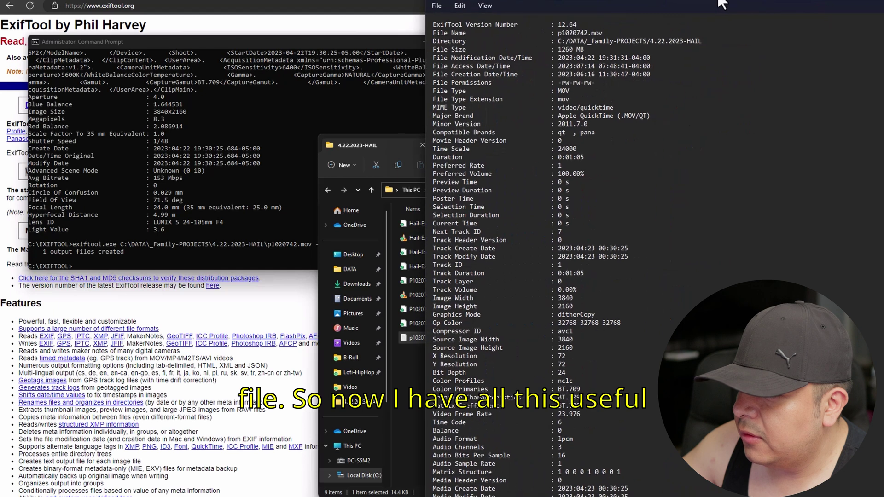
pyautogui.moveTo(192, 50)
pyautogui.mouseDown()
pyautogui.moveTo(301, 118)
pyautogui.moveTo(311, 135)
pyautogui.mouseUp()
pyautogui.click(311, 135)
pyautogui.scroll(-10, 311, 173)
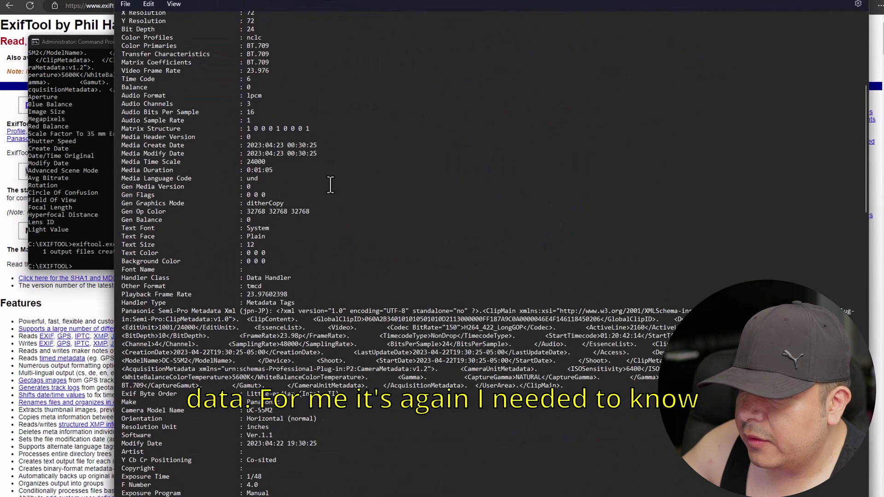
pyautogui.scroll(-10, 344, 188)
pyautogui.scroll(-10, 345, 189)
pyautogui.scroll(-10, 318, 228)
pyautogui.scroll(-10, 297, 263)
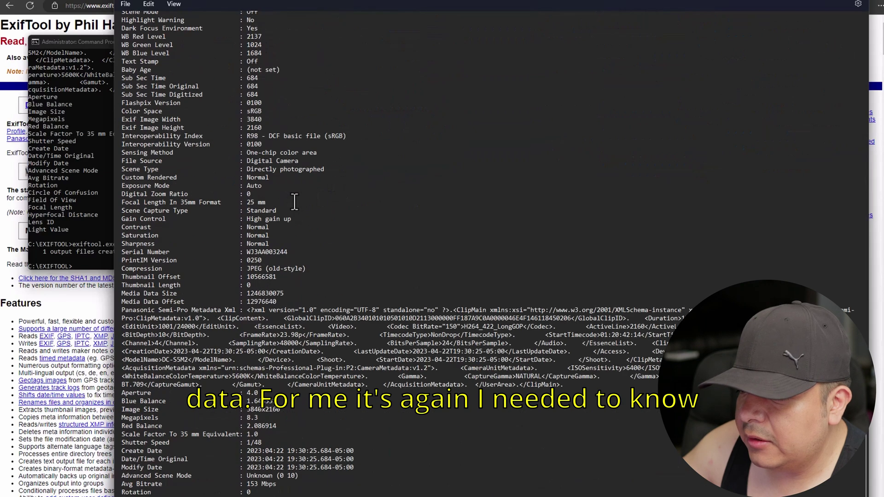
pyautogui.moveTo(410, 3); pyautogui.dragTo(384, 3)
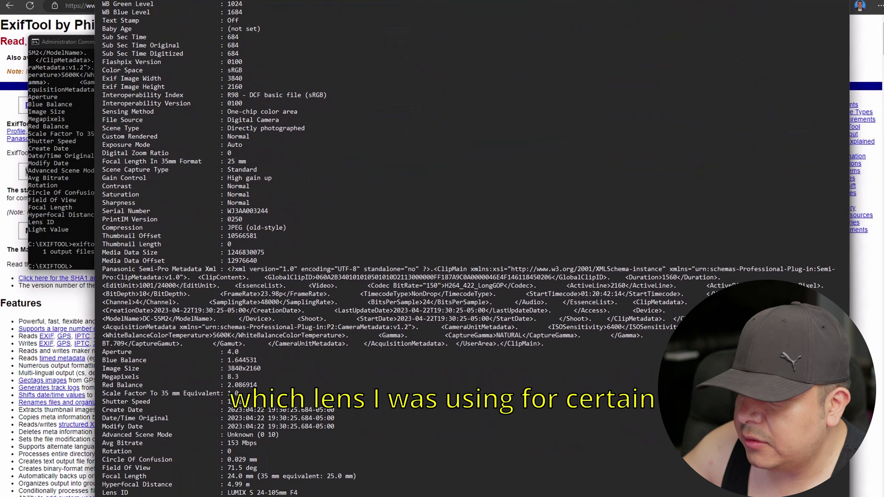
pyautogui.scroll(-3, 246, 291)
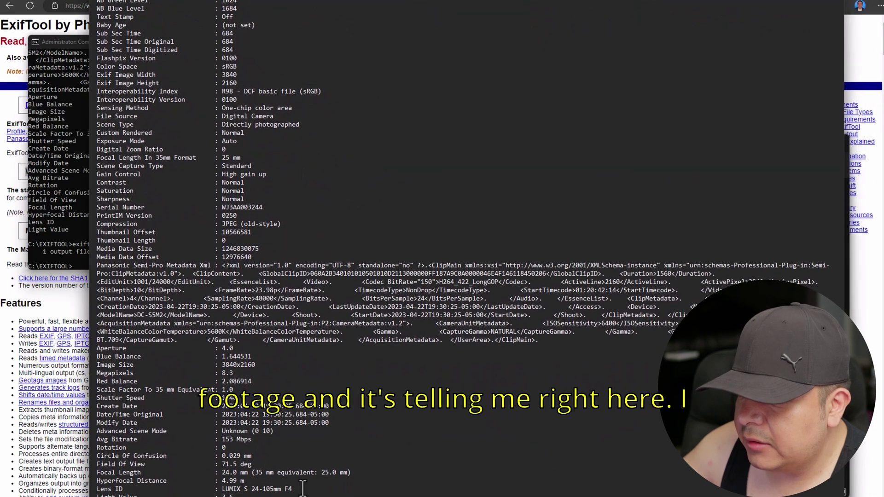